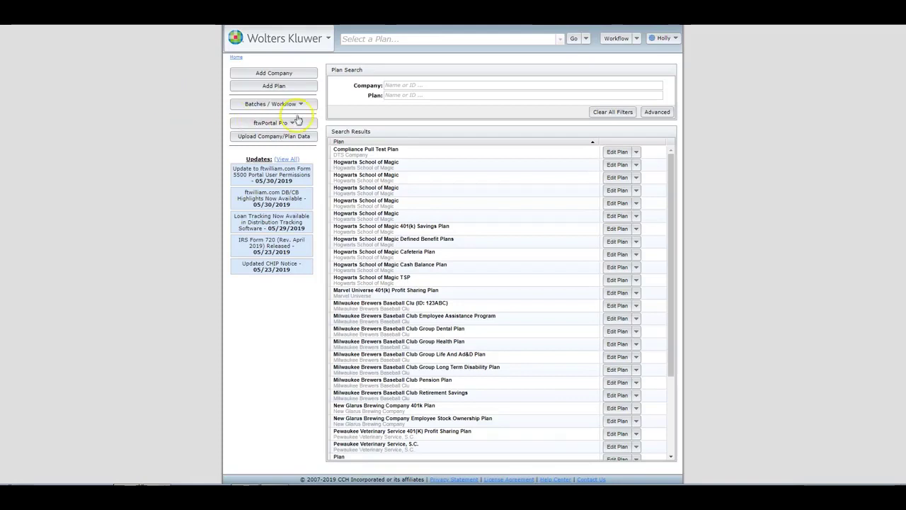
Open the Notifications Manager from the Distribution Manager of the Hogwarts School of Magic 401(k) Savings Plan.
left_click(312, 46)
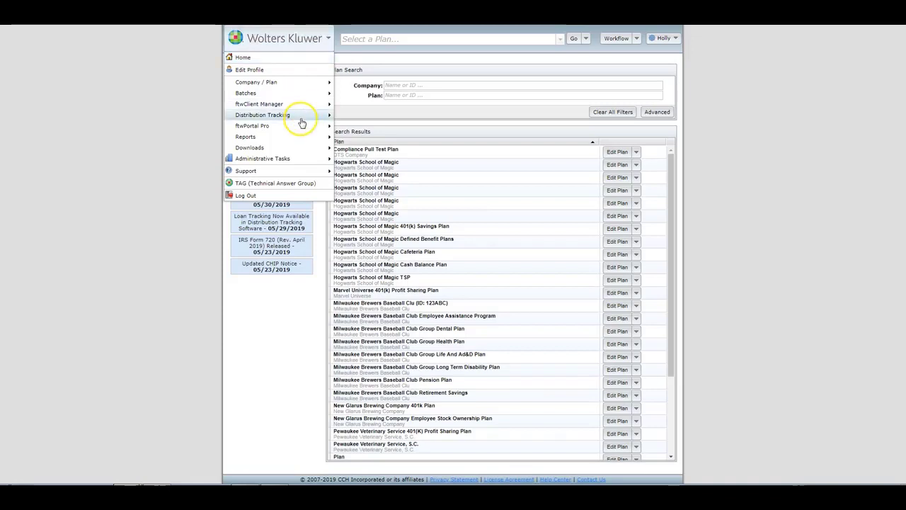
mouse_move(298, 116)
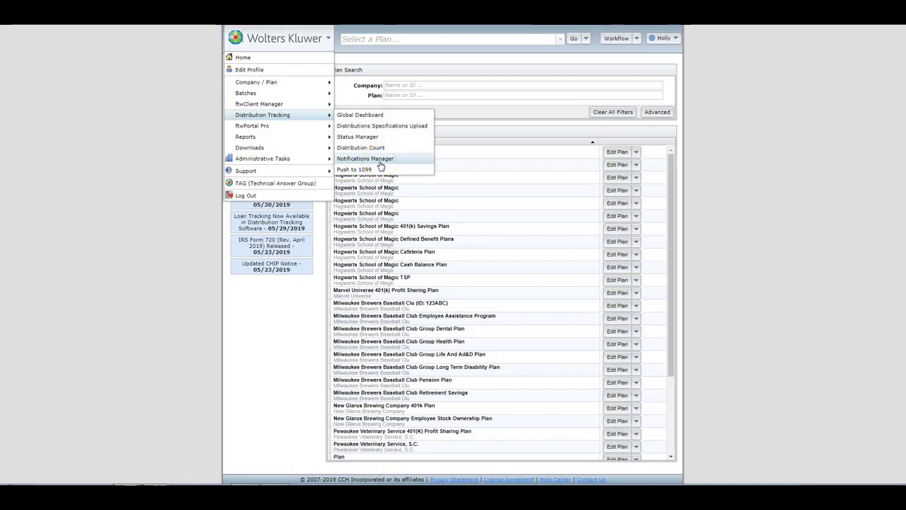
left_click(580, 231)
left_click(599, 243)
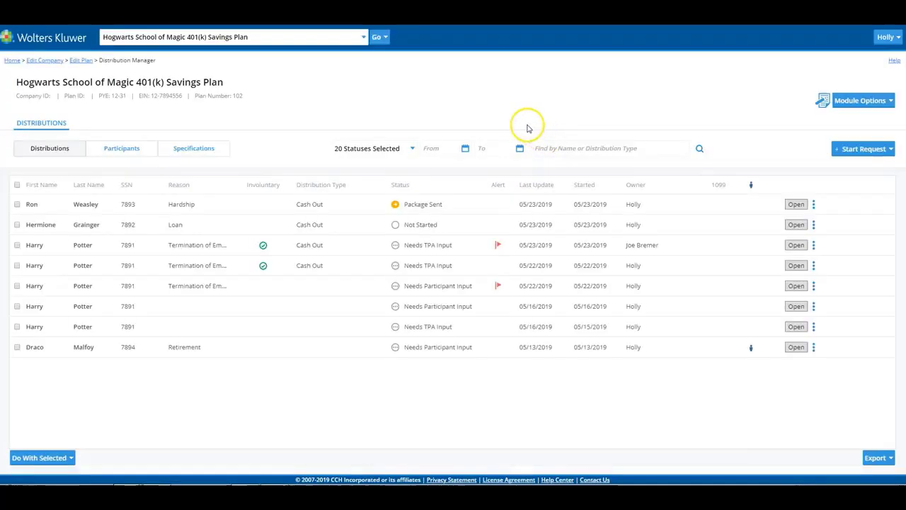
left_click(890, 102)
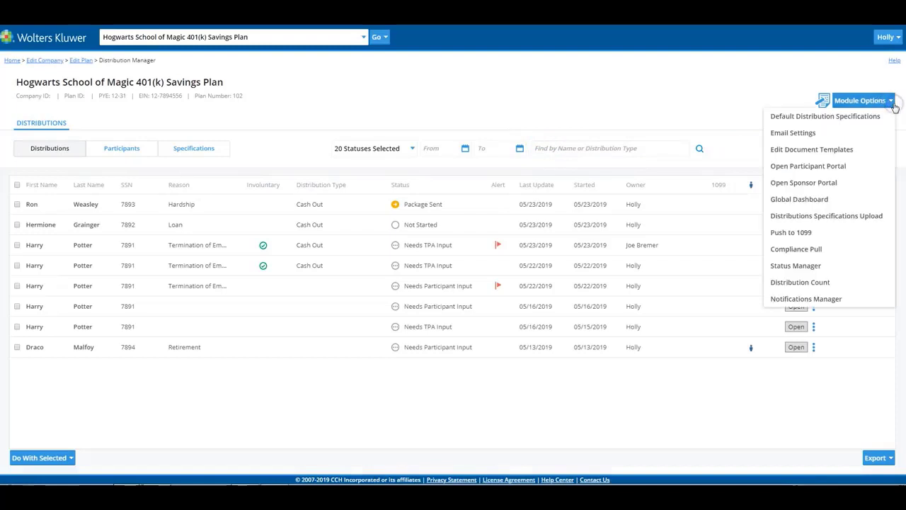
left_click(841, 300)
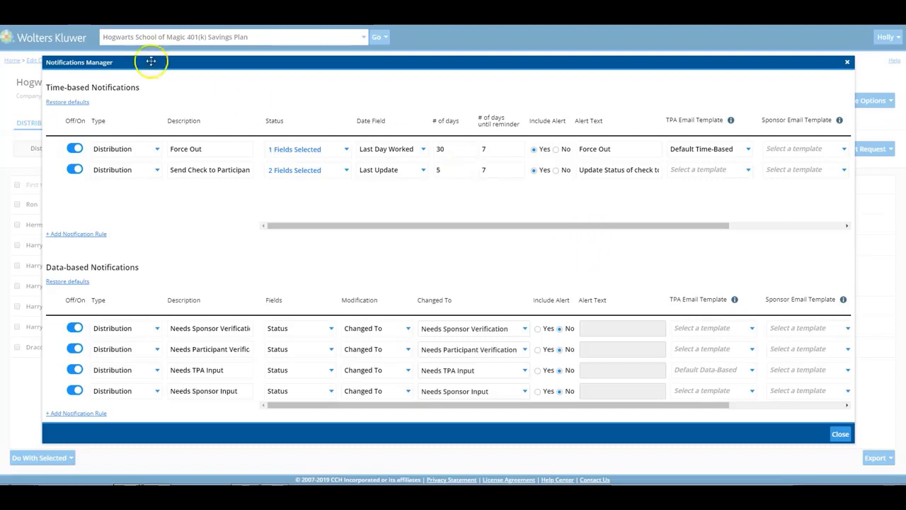
Examine the Time-based Notifications and Data-based Notifications sections of the Notifications Manager.
left_click(65, 101)
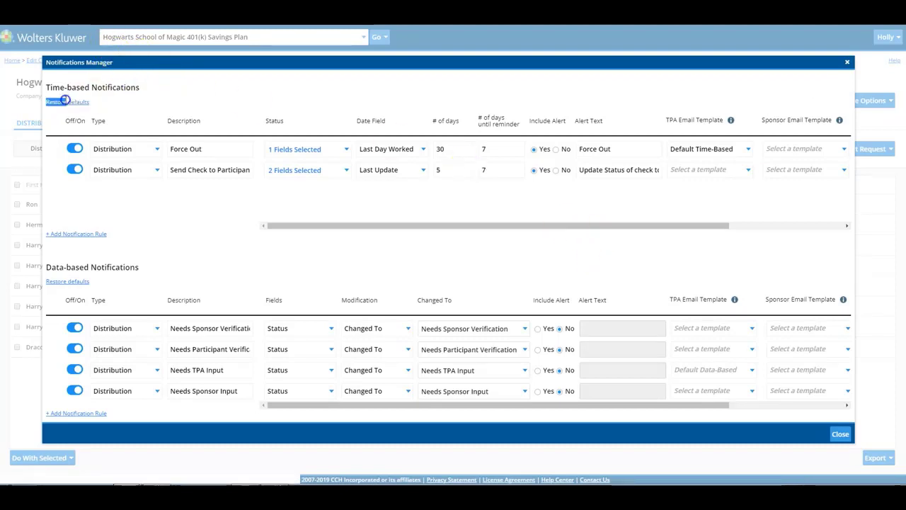
left_click_drag(64, 100, 49, 87)
left_click(134, 267)
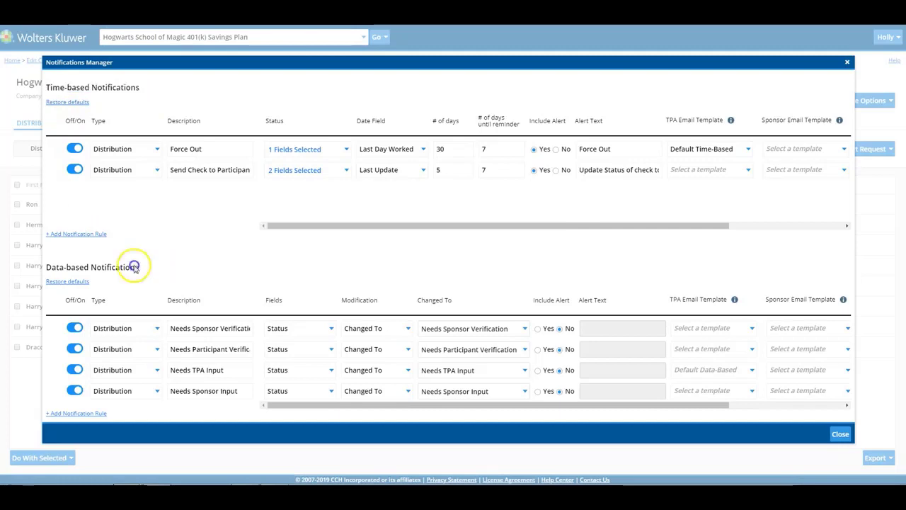
left_click_drag(133, 267, 44, 267)
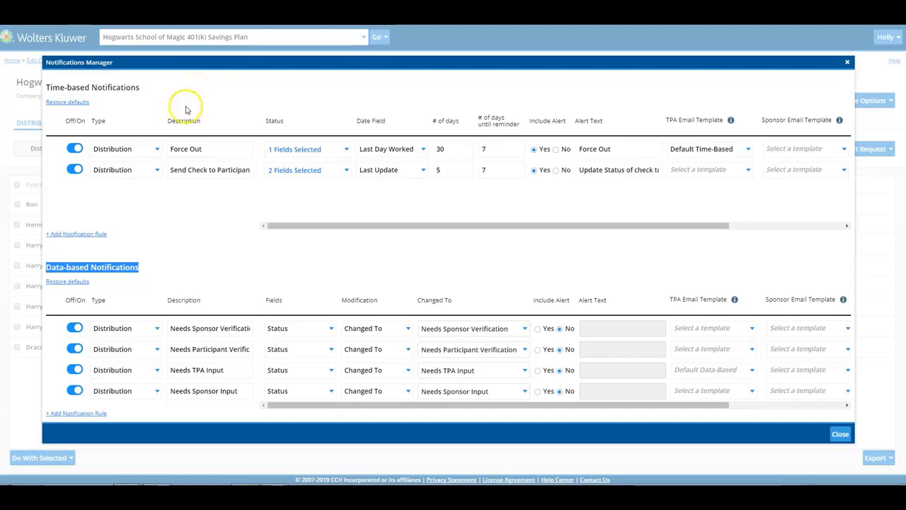
left_click(176, 276)
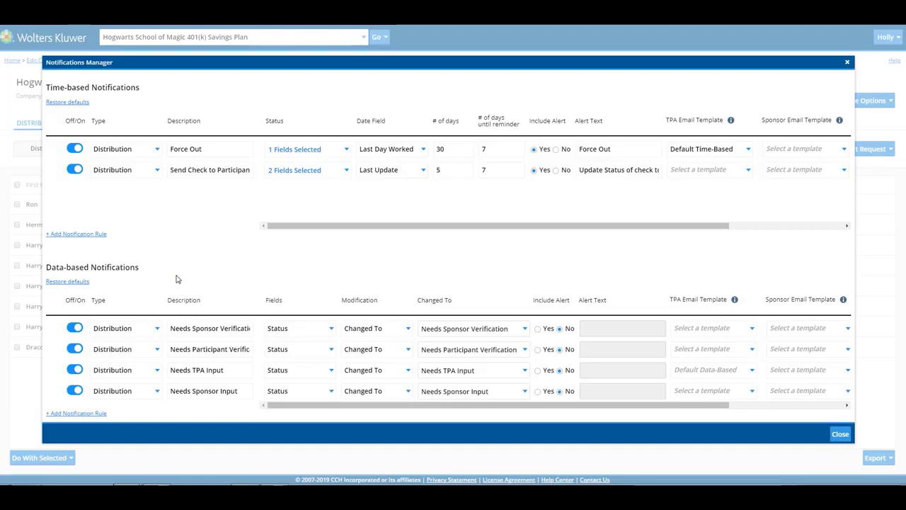
left_click(177, 266)
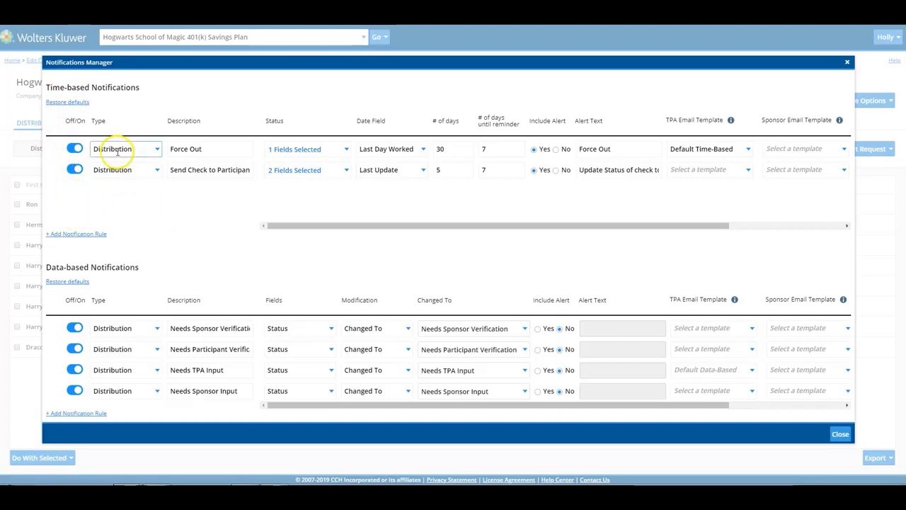
Turn the Force Out time-based notification rule off and back on.
left_click(75, 149)
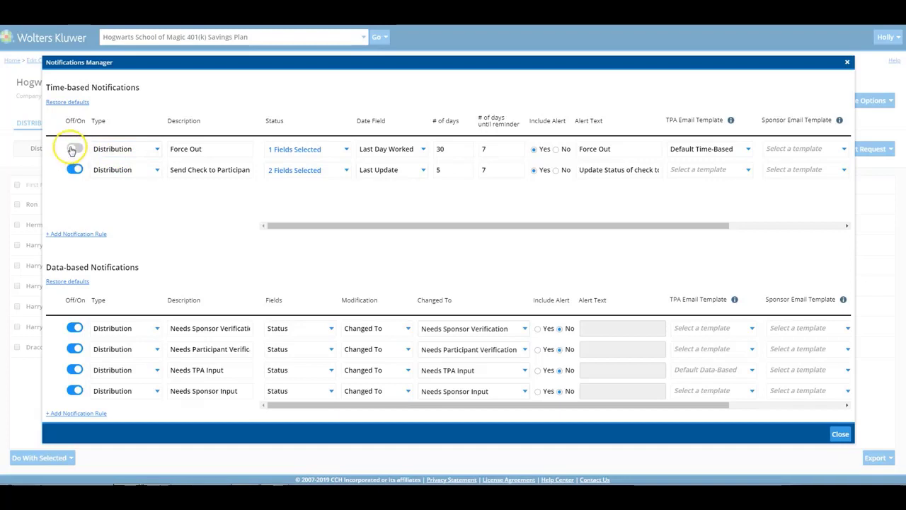
left_click(73, 149)
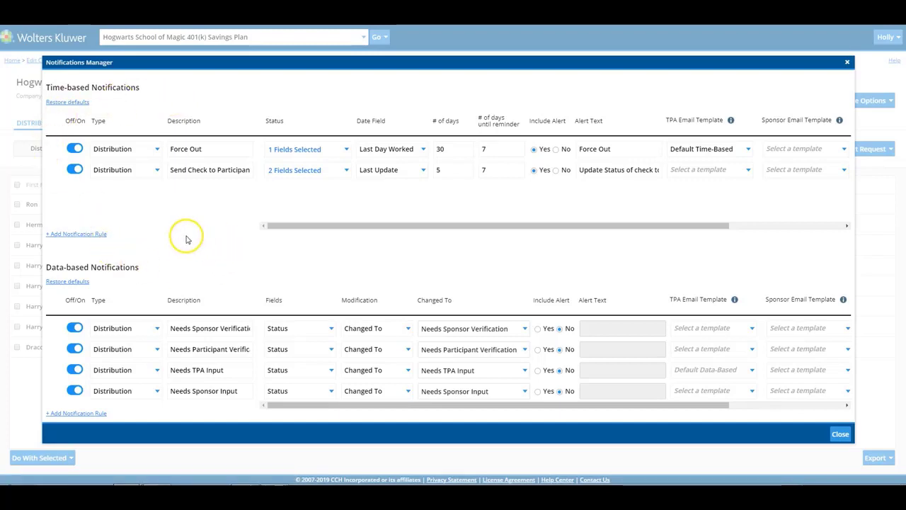
Add a blank time-based notification rule and view the choices for its Type.
left_click(76, 235)
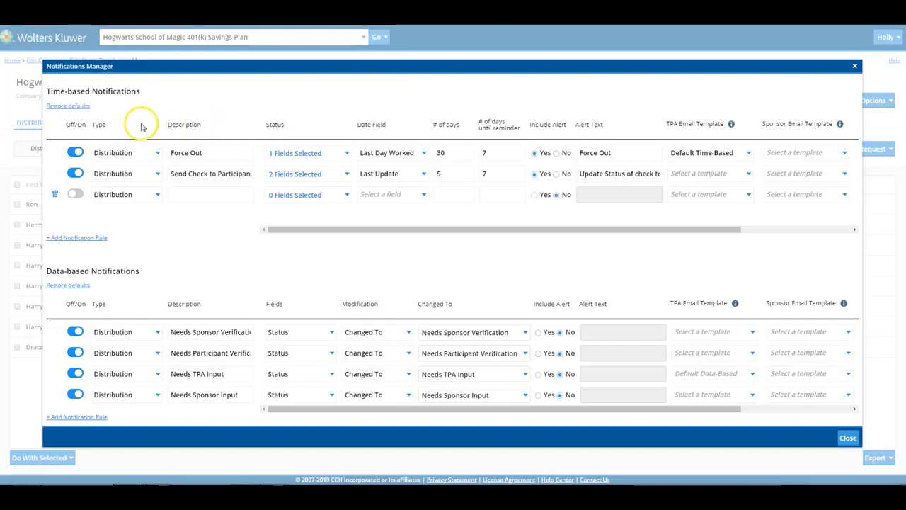
left_click(157, 194)
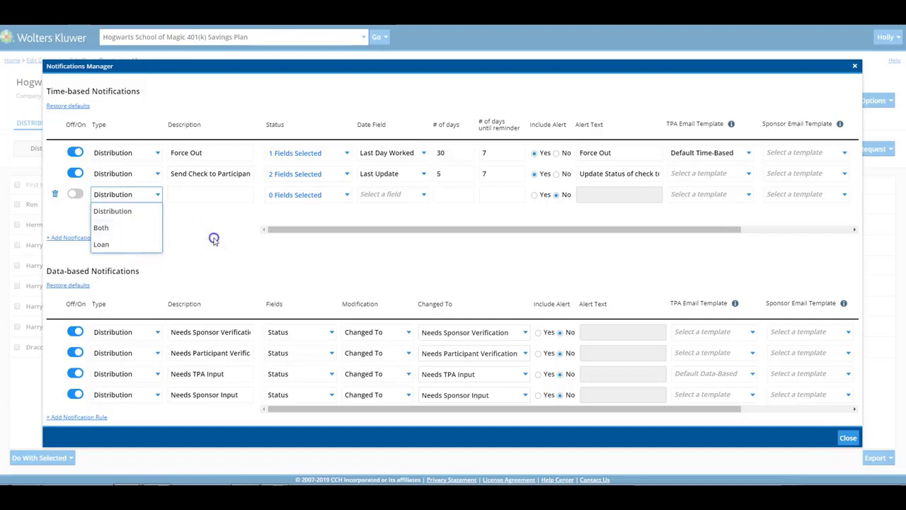
left_click(210, 193)
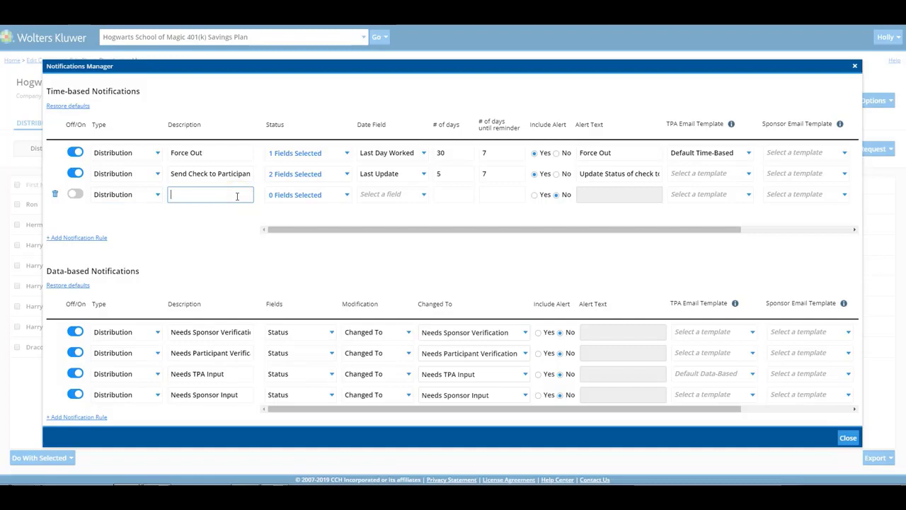
Review the Status and Date Field options available for the Send Check to Participant time-based rule.
key("Tab")
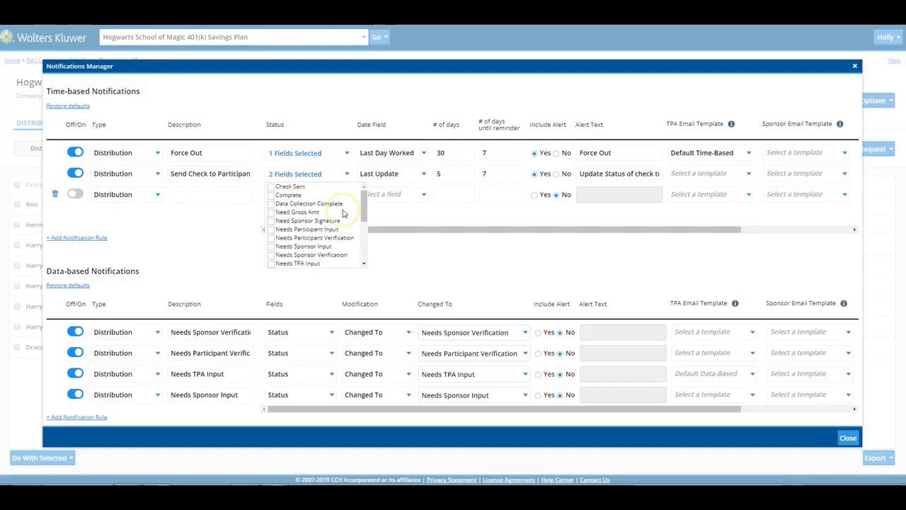
left_click(266, 189)
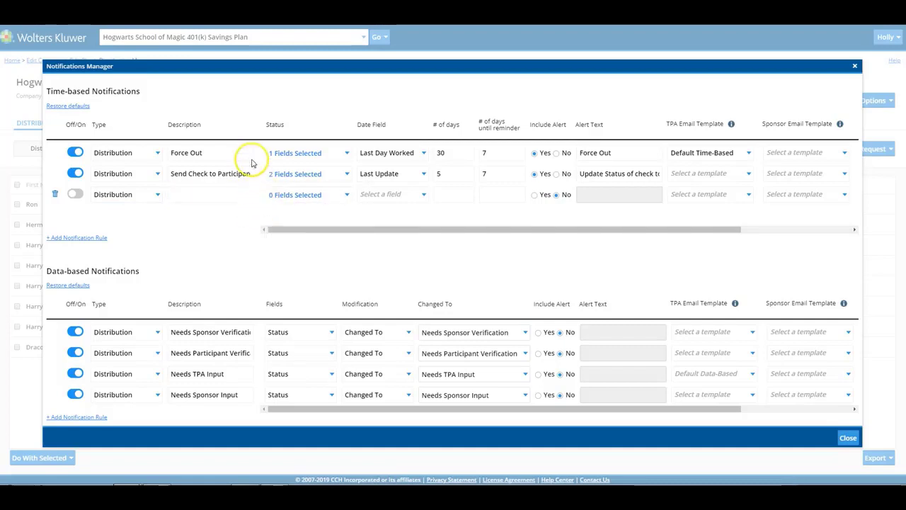
left_click(349, 174)
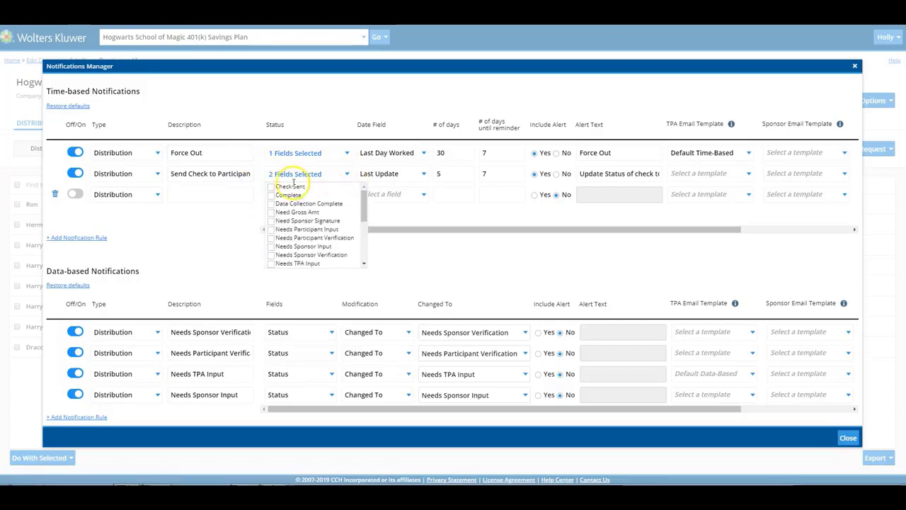
left_click(274, 173)
left_click(348, 176)
left_click(424, 175)
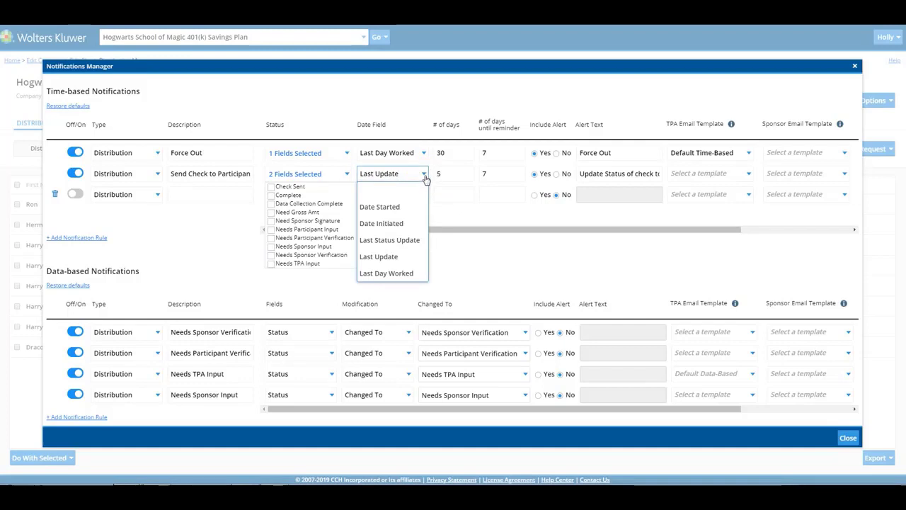
left_click(425, 155)
left_click(415, 152)
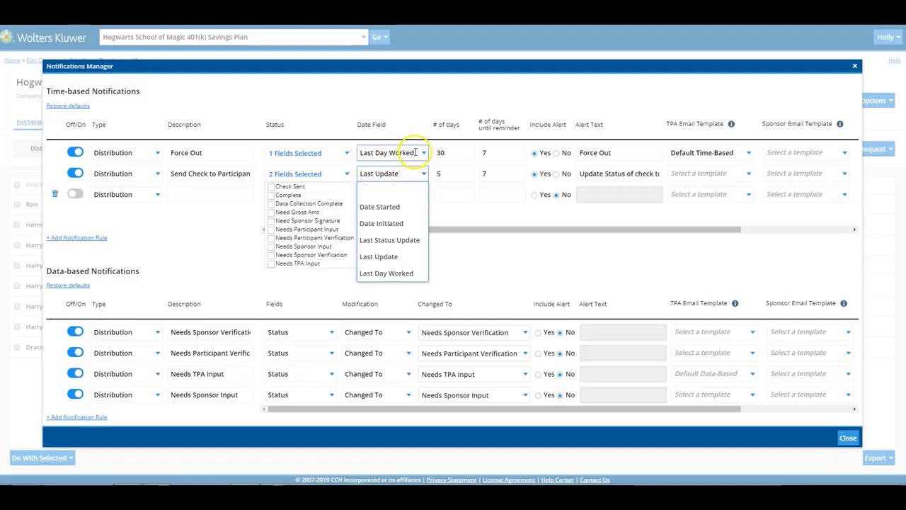
left_click(418, 125)
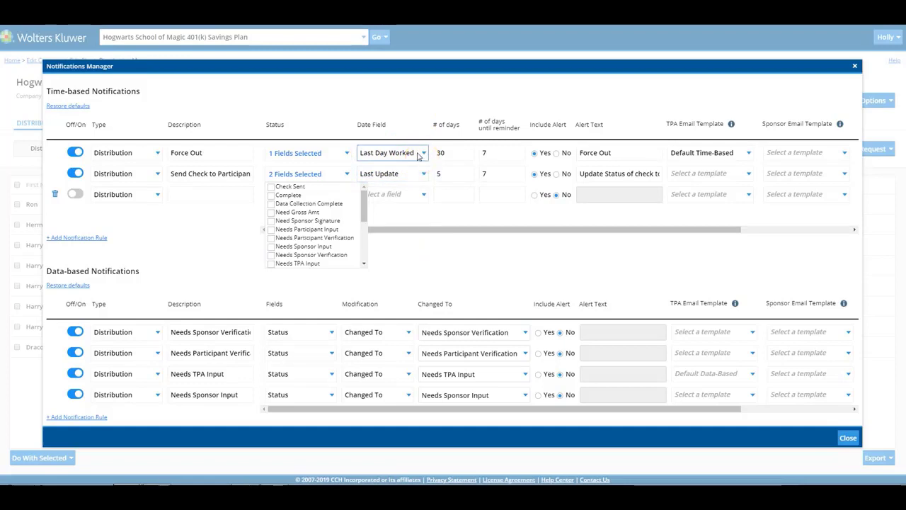
Examine the number of days, days until reminder, Include Alert and Alert Text settings of the Force Out rule.
left_click(455, 152)
double_click(439, 153)
left_click(487, 152)
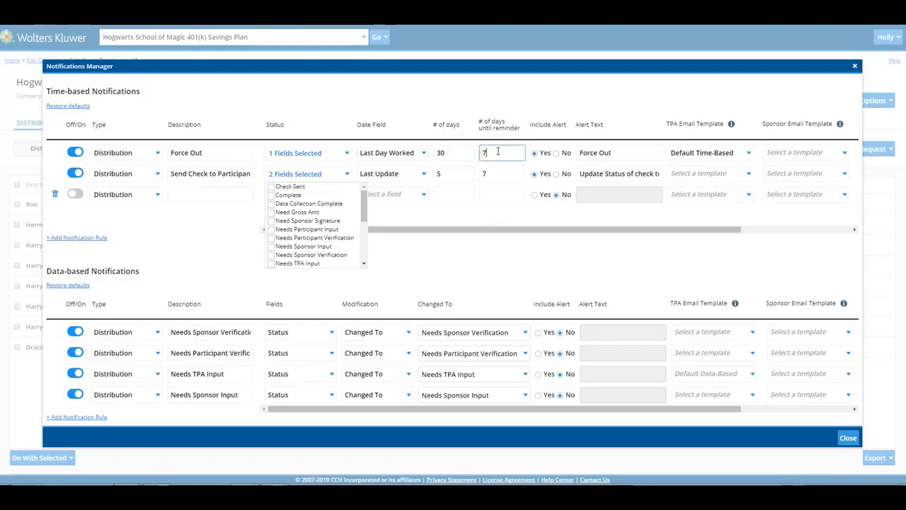
left_click_drag(498, 151, 484, 151)
left_click_drag(530, 124, 567, 125)
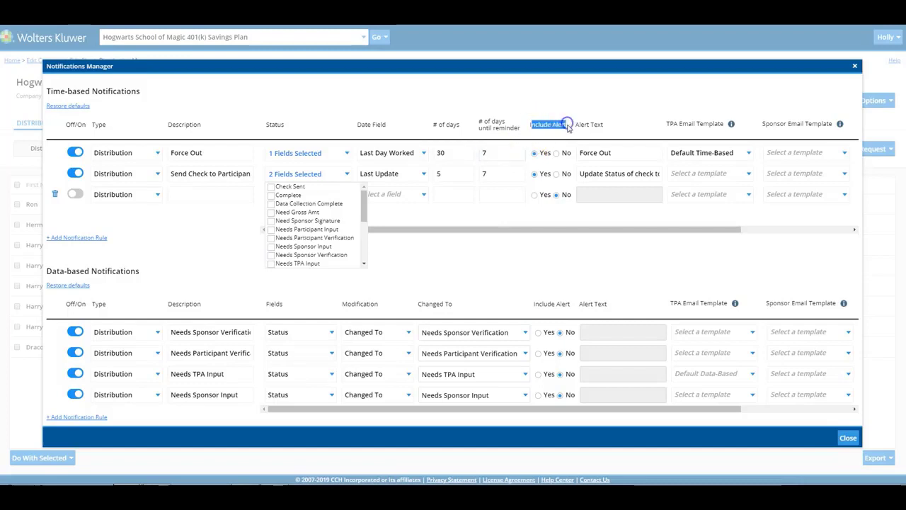
left_click(566, 133)
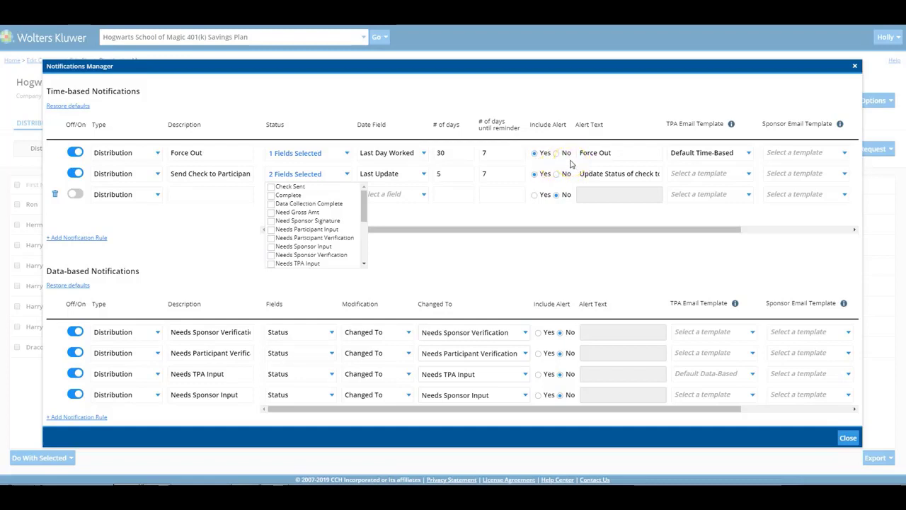
left_click_drag(613, 152, 577, 153)
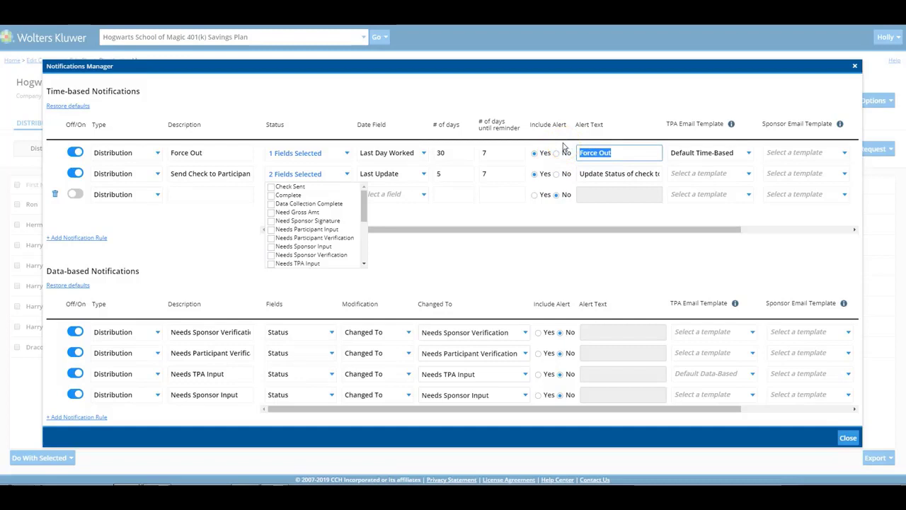
Examine the TPA, Sponsor and Participant Email Template columns of the time-based notifications.
left_click_drag(593, 230, 711, 250)
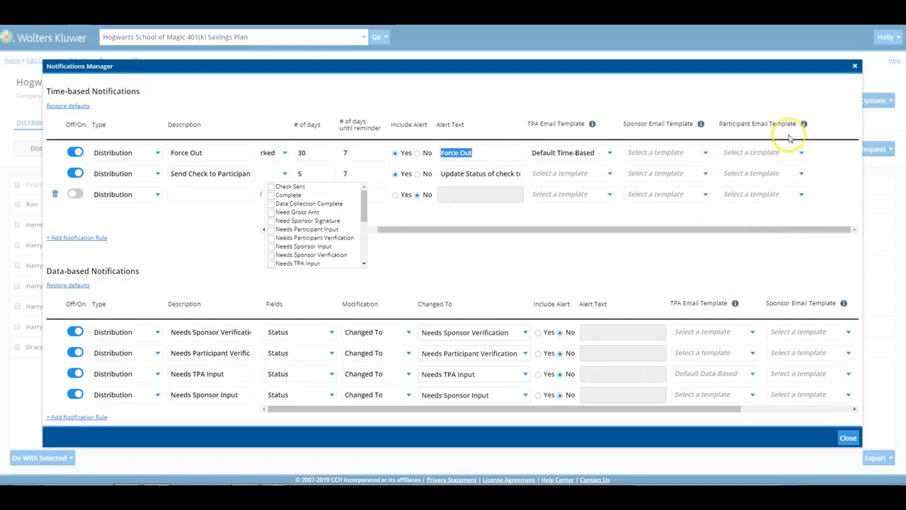
left_click(613, 155)
left_click(605, 128)
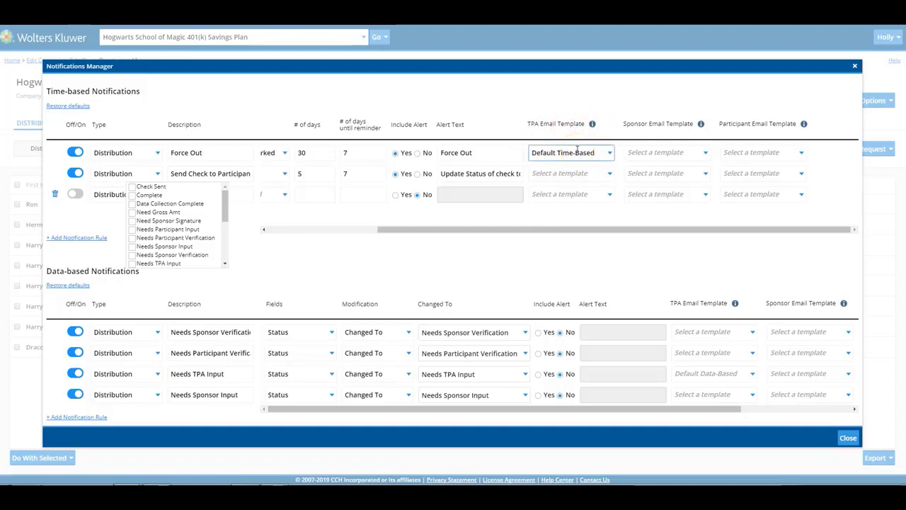
left_click(614, 131)
left_click_drag(623, 123, 816, 128)
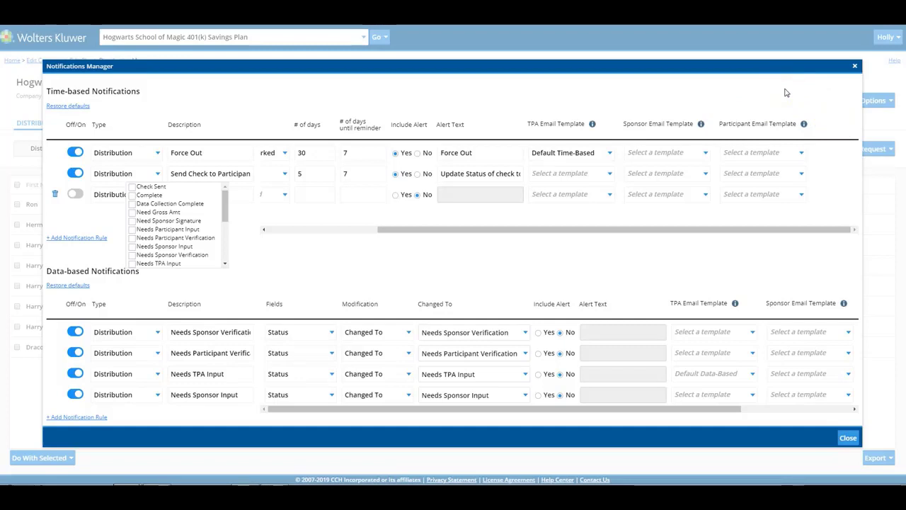
left_click_drag(425, 227, 302, 230)
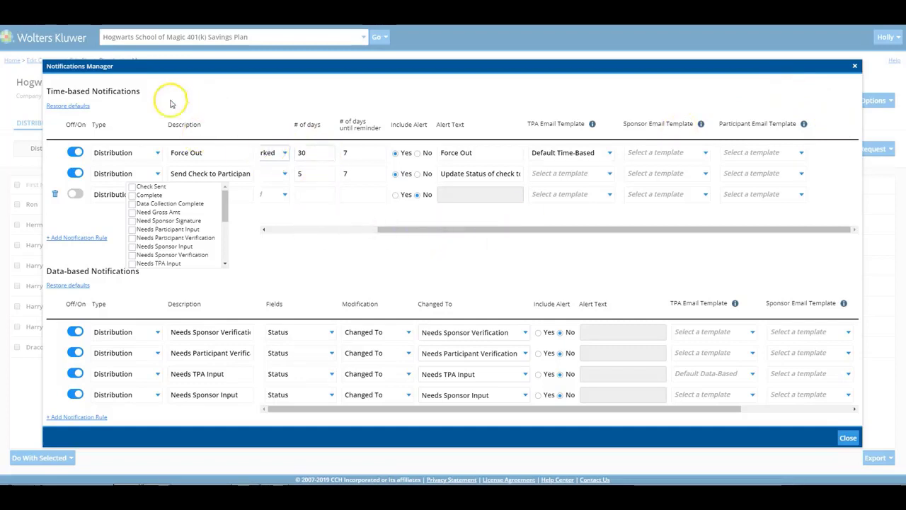
left_click_drag(386, 232, 276, 228)
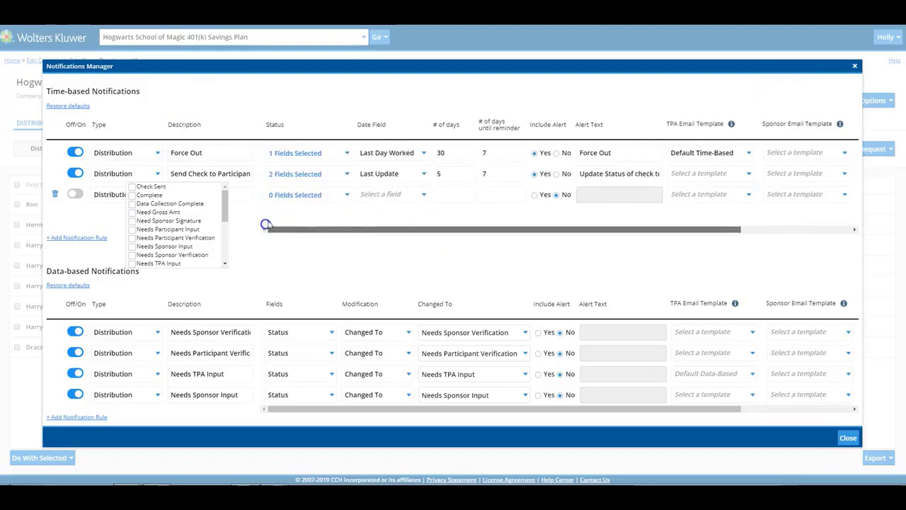
Review the Date Field options of the Force Out rule and select Last Day Worked.
left_click(425, 154)
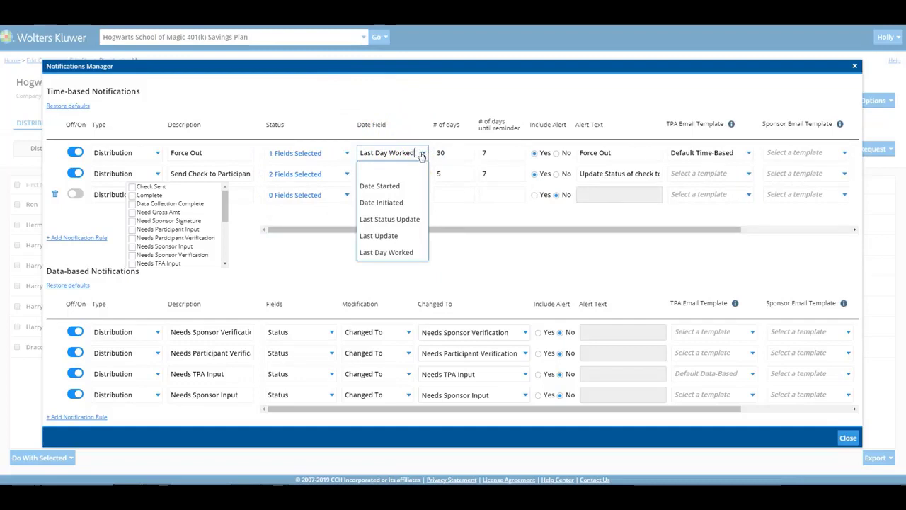
left_click(415, 204)
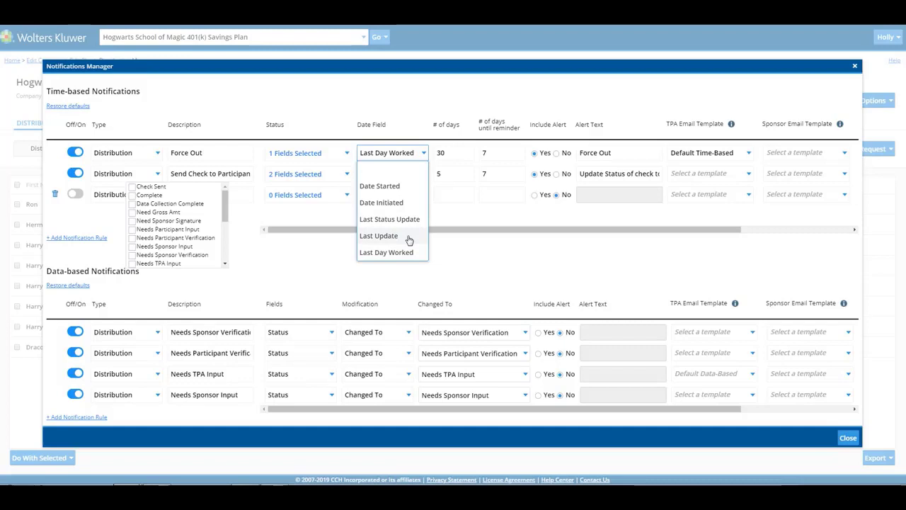
left_click(417, 258)
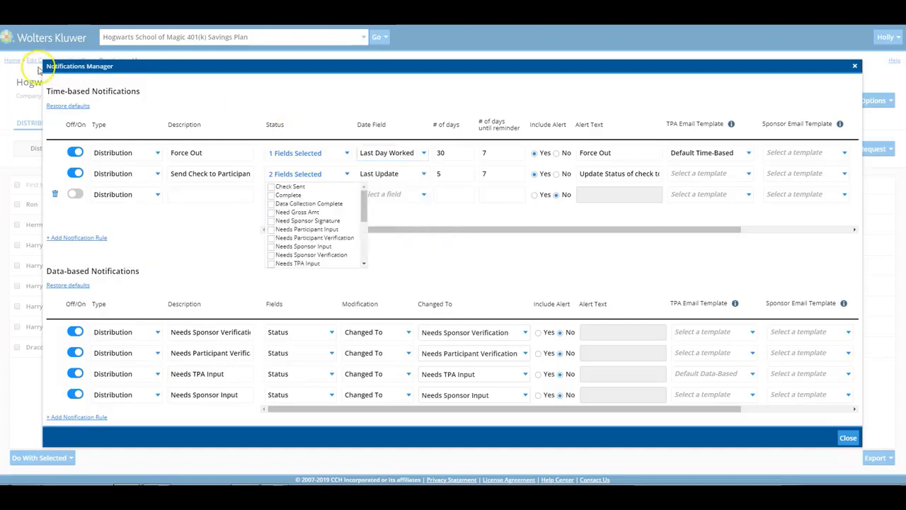
Review the Type options of the Needs Sponsor Input rule and the Description column of the data-based notifications.
left_click(246, 275)
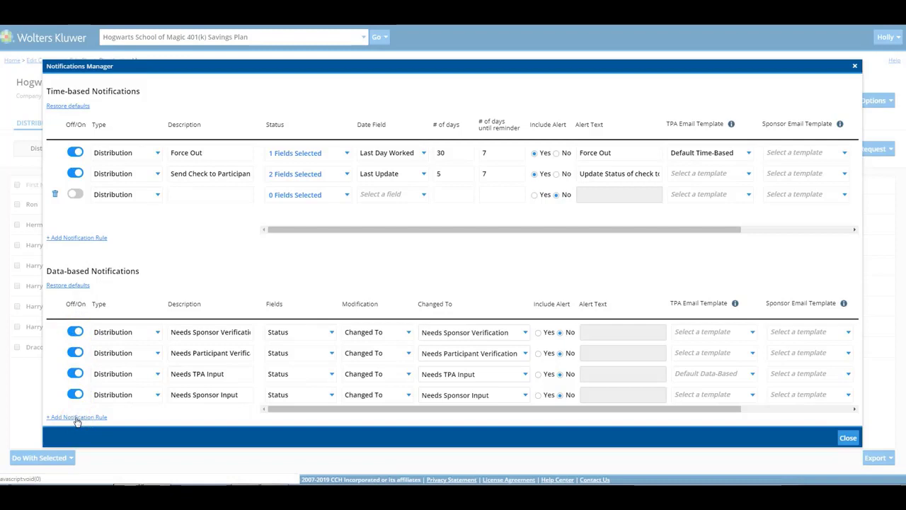
left_click(157, 397)
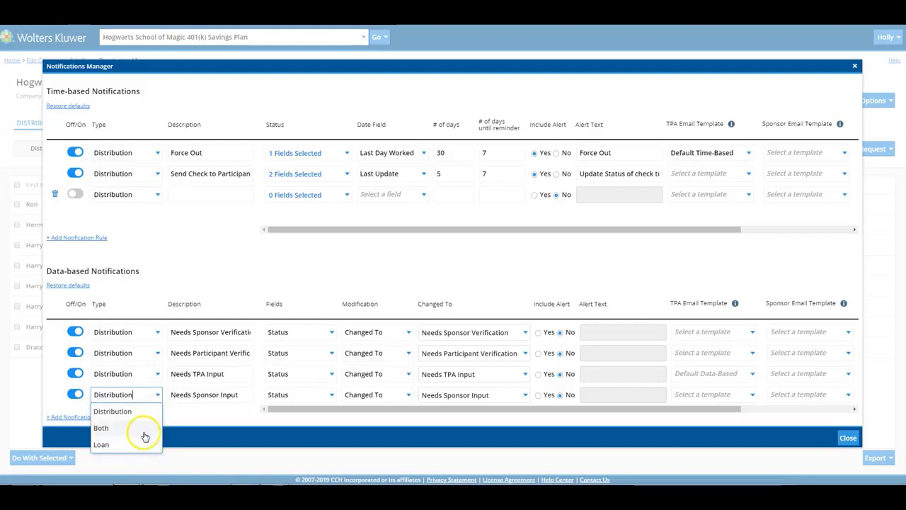
left_click(204, 426)
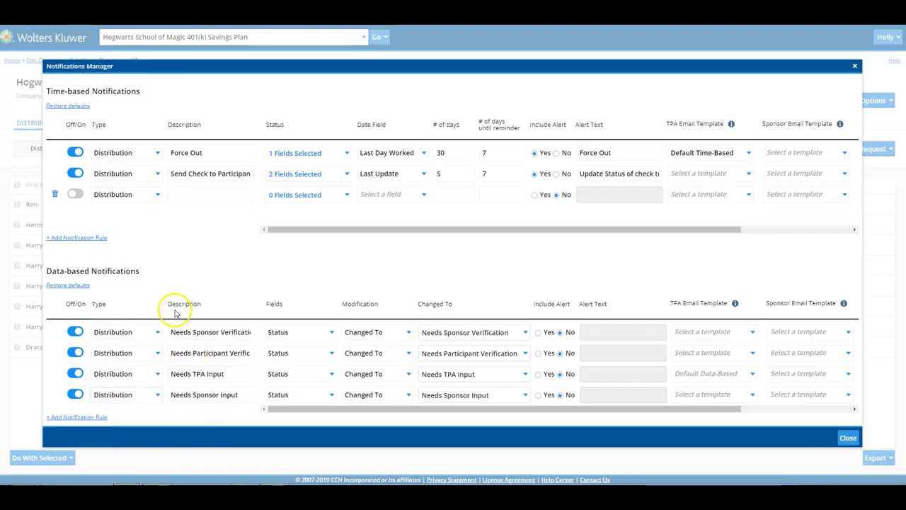
left_click_drag(168, 304, 218, 303)
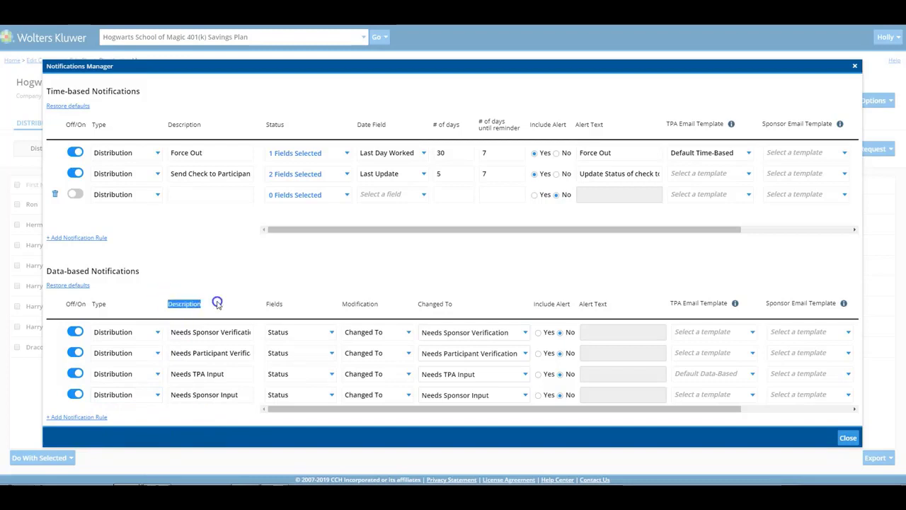
left_click(216, 303)
Review the full list of Fields options for the Needs Sponsor Verification data-based rule.
left_click(332, 334)
left_click(366, 88)
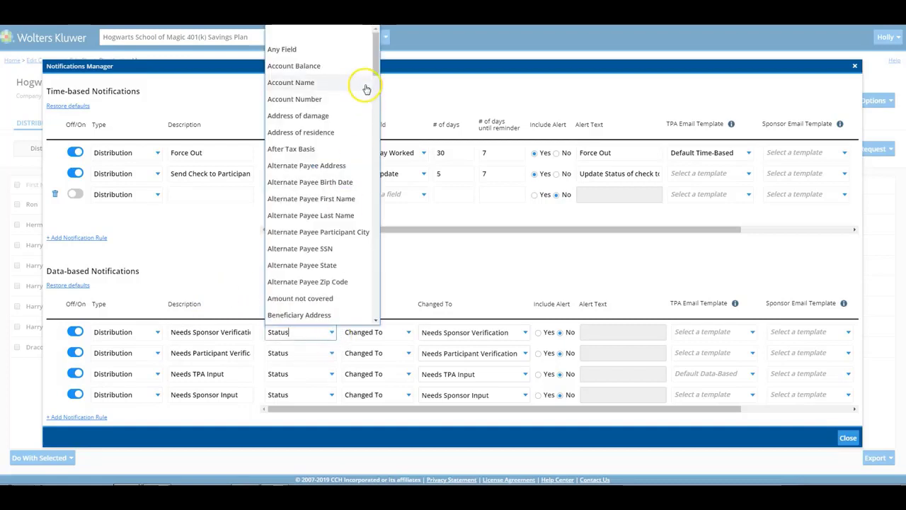
left_click(408, 265)
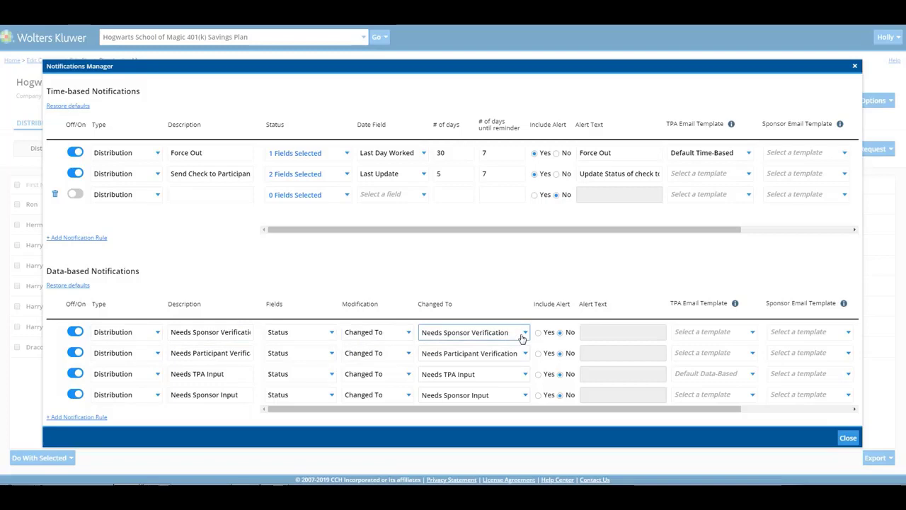
left_click(332, 334)
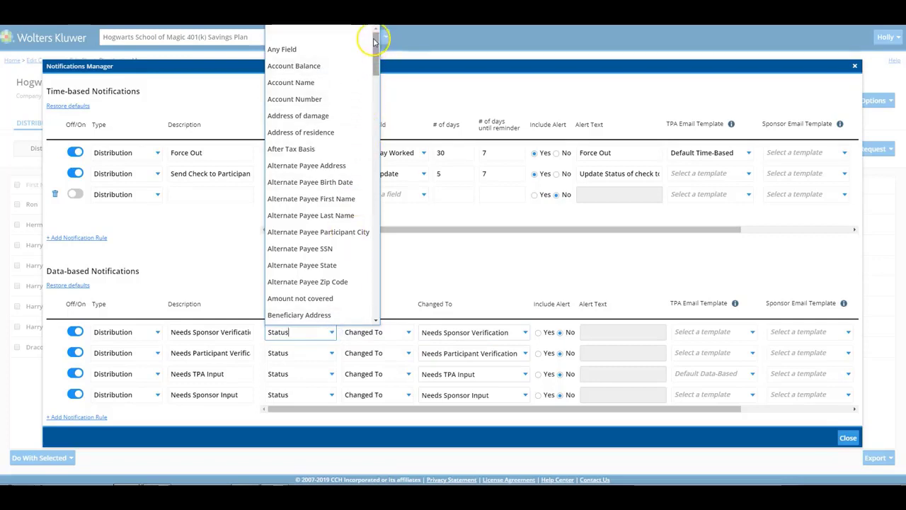
left_click_drag(376, 39, 372, 269)
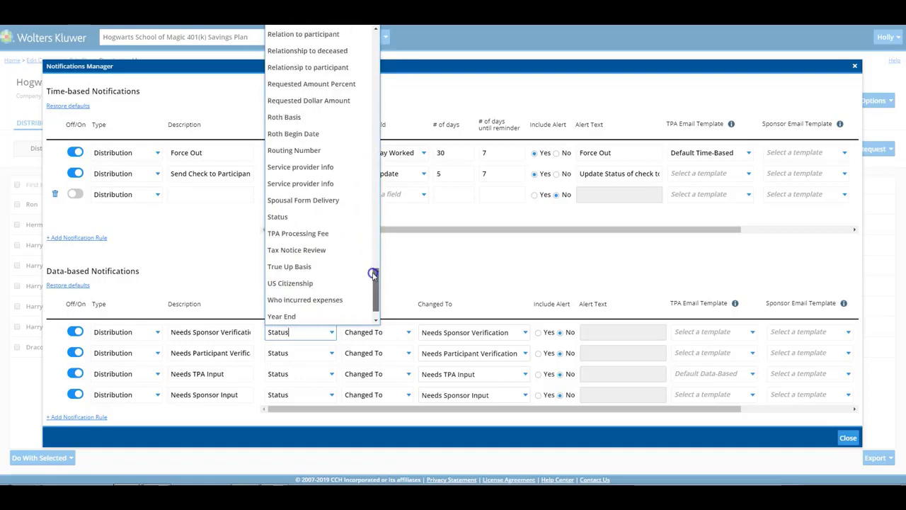
left_click(413, 269)
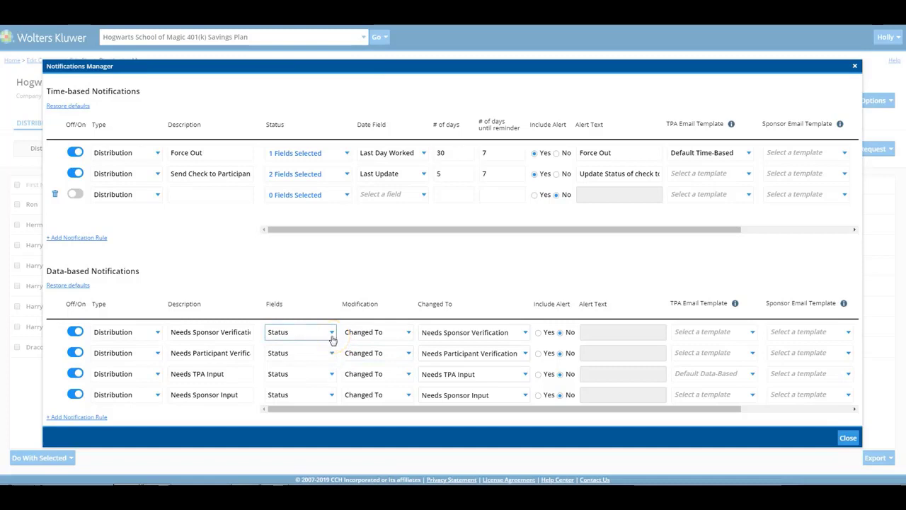
Set the Needs Sponsor Verification rule's Modification to Changed and its Include Alert option to Yes.
left_click(408, 332)
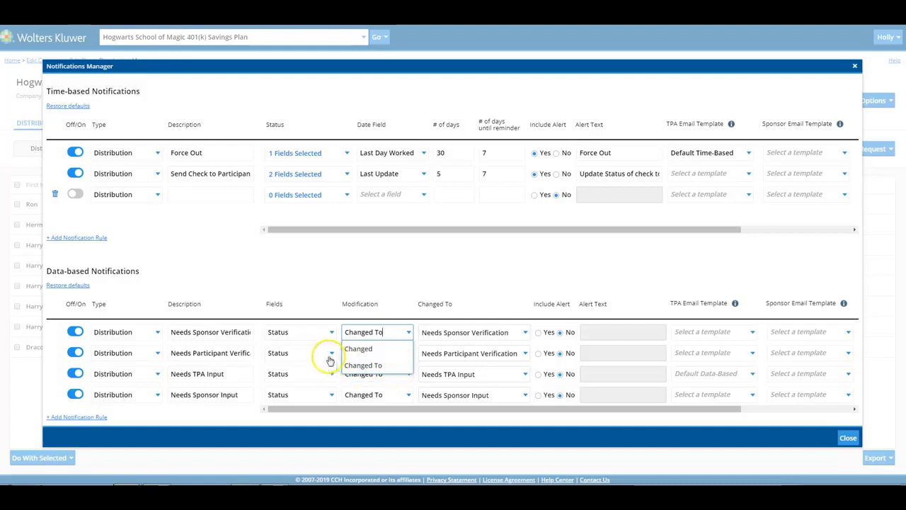
left_click(391, 350)
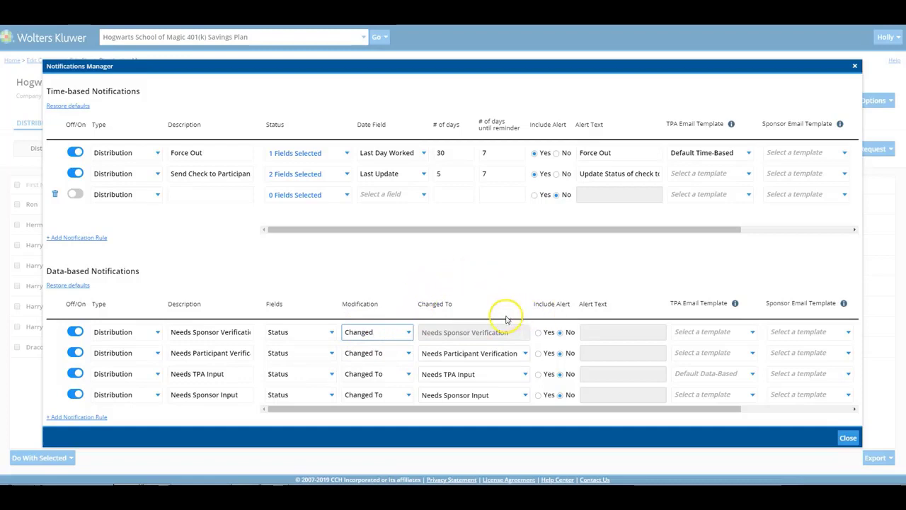
left_click_drag(533, 306, 571, 310)
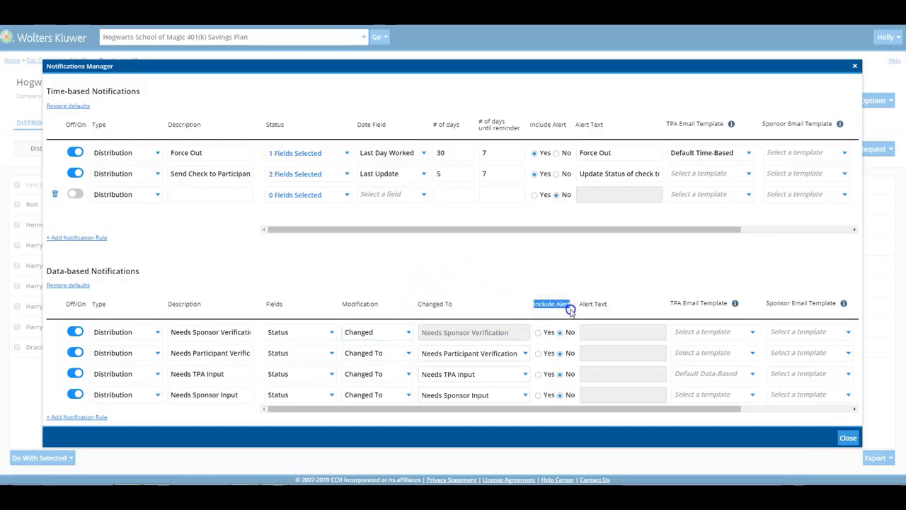
left_click(567, 309)
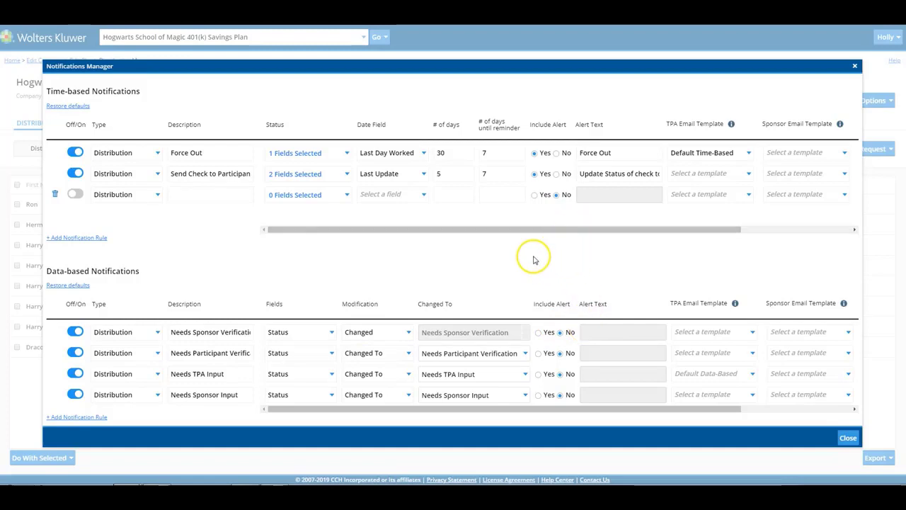
left_click(538, 332)
left_click(628, 332)
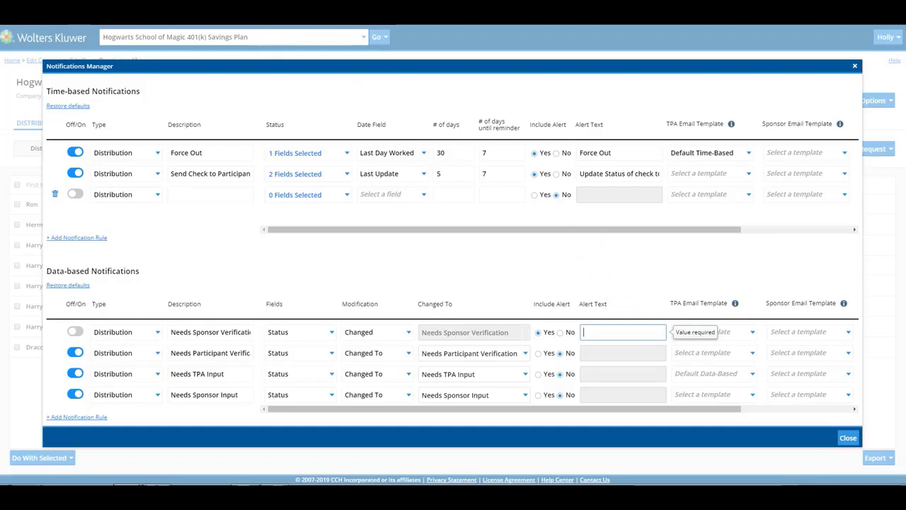
Assign the Default Data-Based template as the TPA email template of the Needs Sponsor Verification rule.
left_click_drag(708, 409, 819, 412)
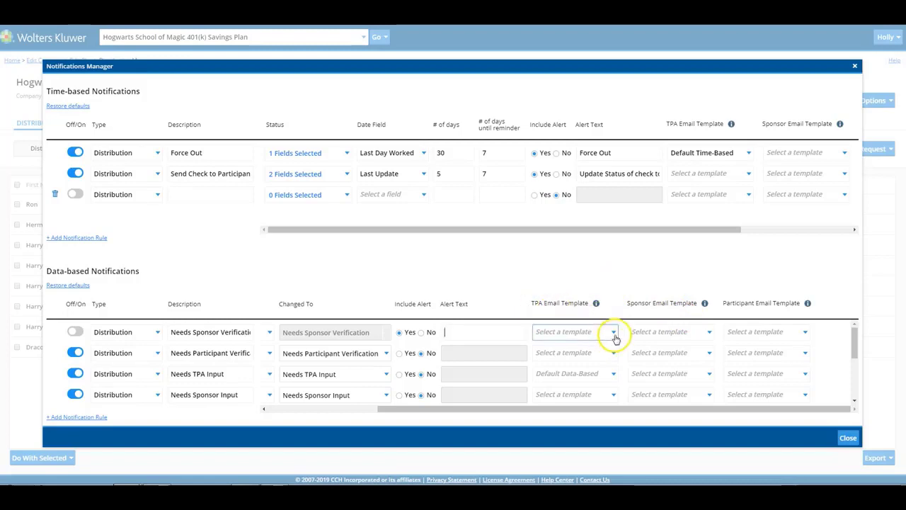
left_click(615, 333)
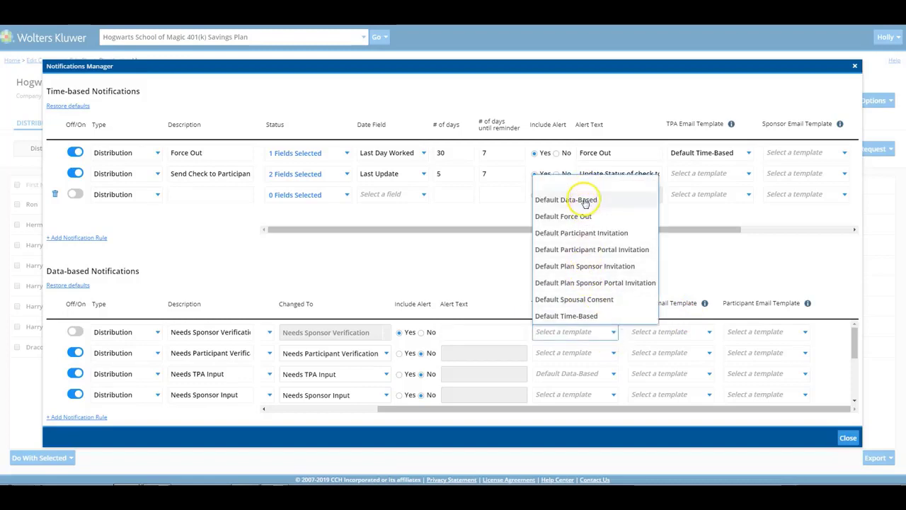
left_click(587, 200)
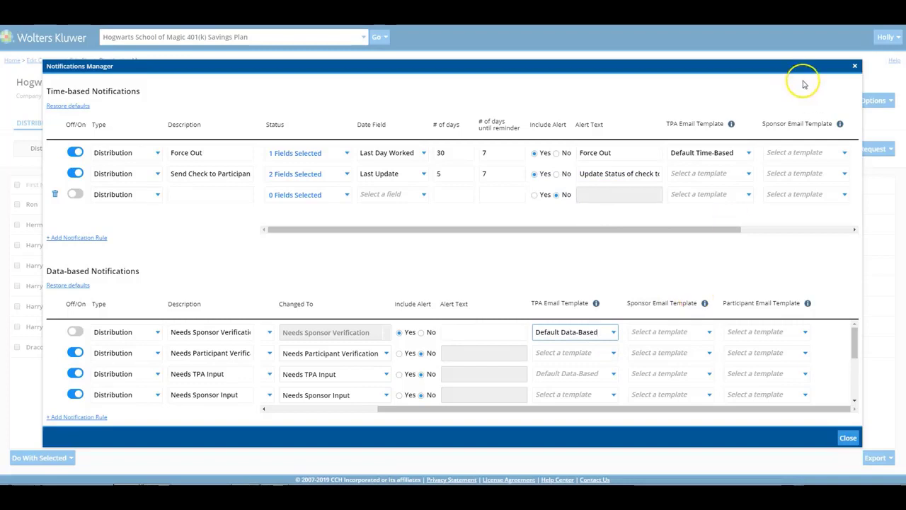